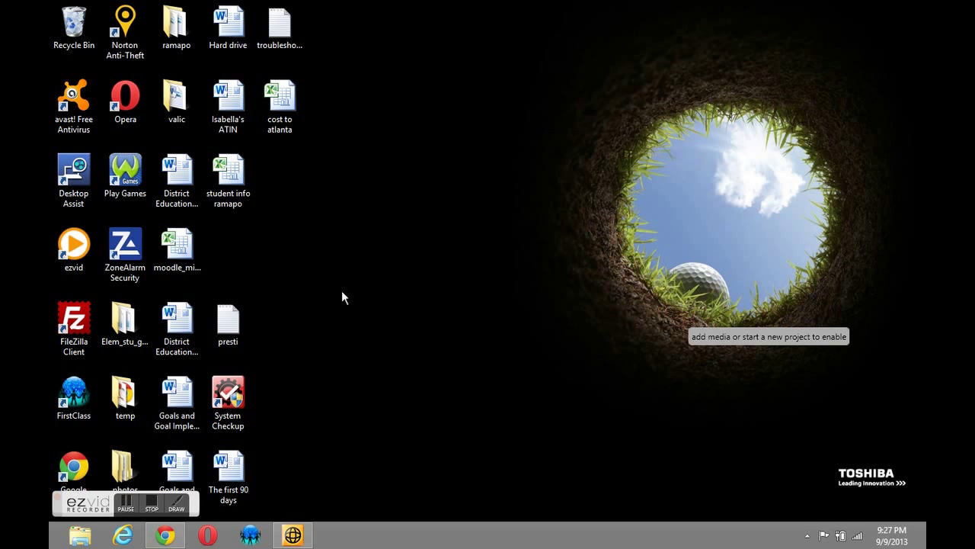
Switch to Google Chrome and open the website rsciorra.net.
{"action": "left_click", "coordinate": [162, 537]}
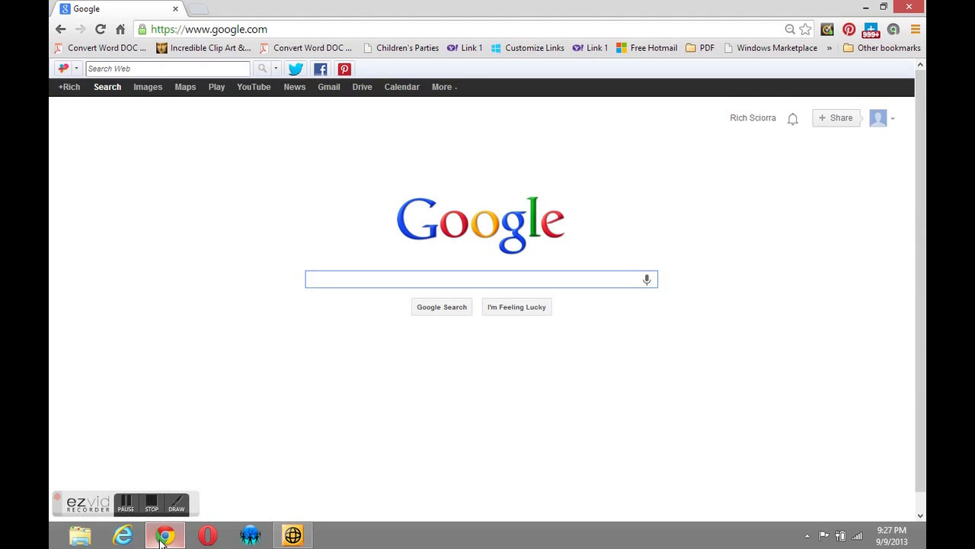
{"action": "left_click", "coordinate": [288, 32]}
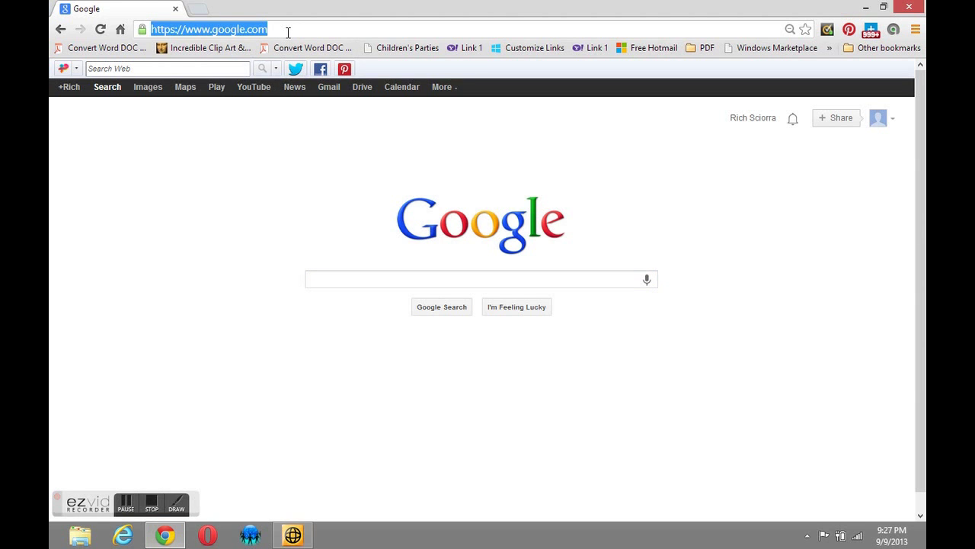
{"action": "type", "text": "rsciorra.net"}
{"action": "key", "text": "Return"}
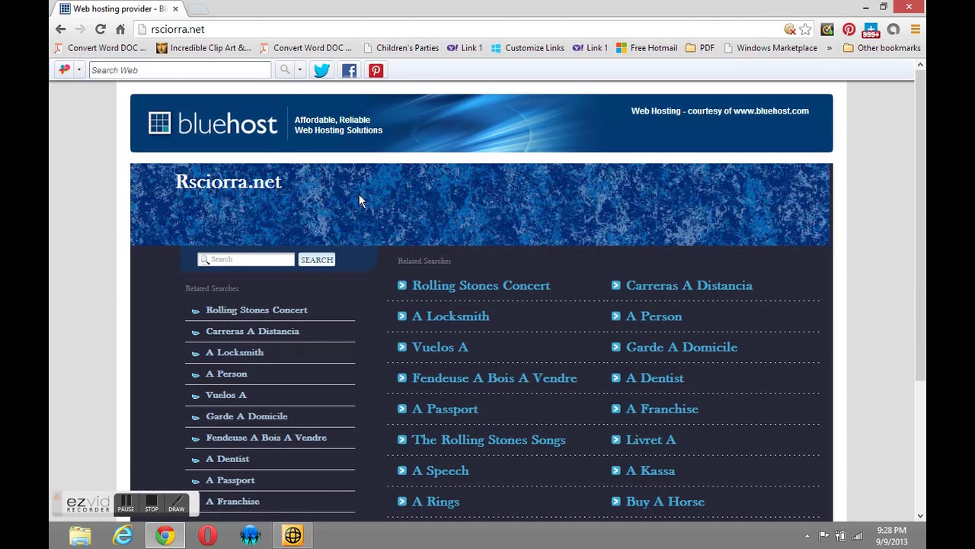
Open bluehost.com in a new browser tab, keeping the domain's site open.
{"action": "left_click", "coordinate": [201, 11]}
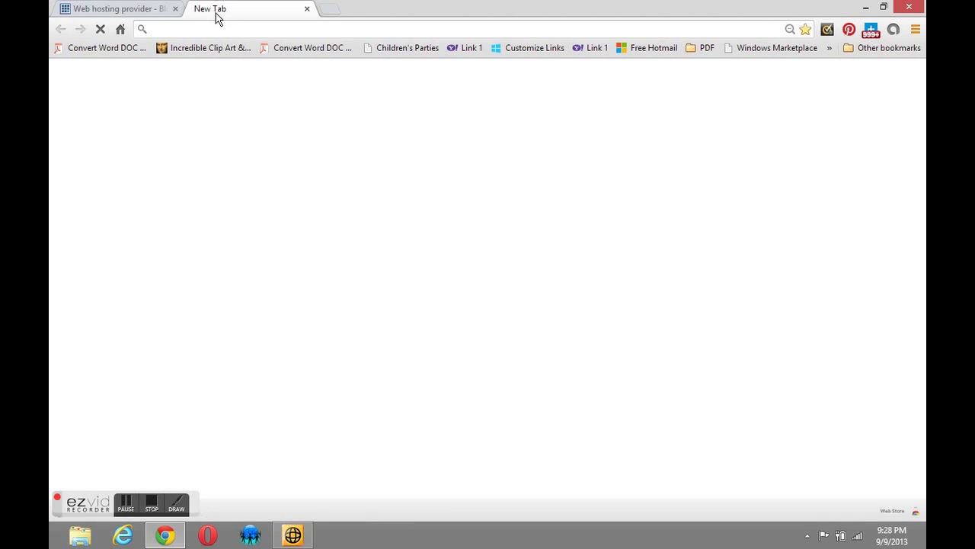
{"action": "type", "text": "blue"}
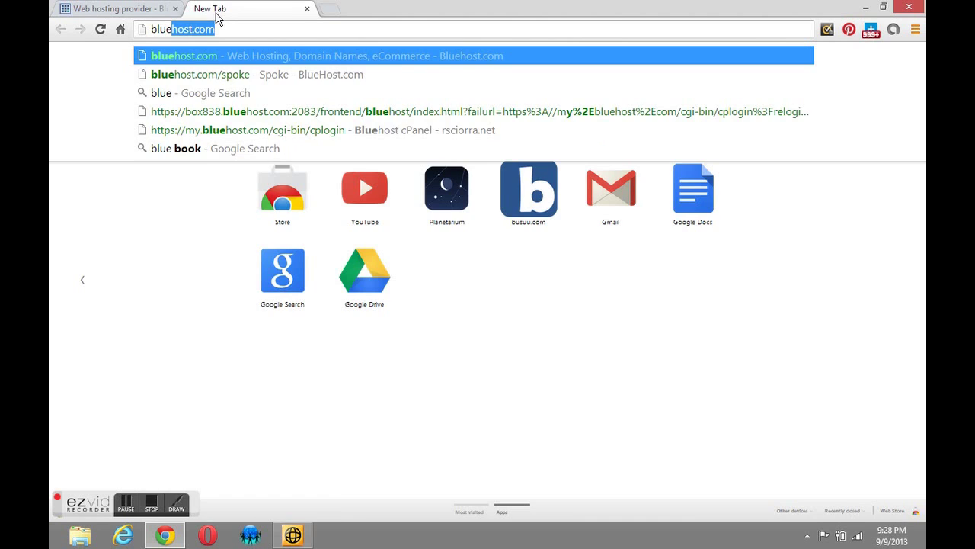
{"action": "key", "text": "Return"}
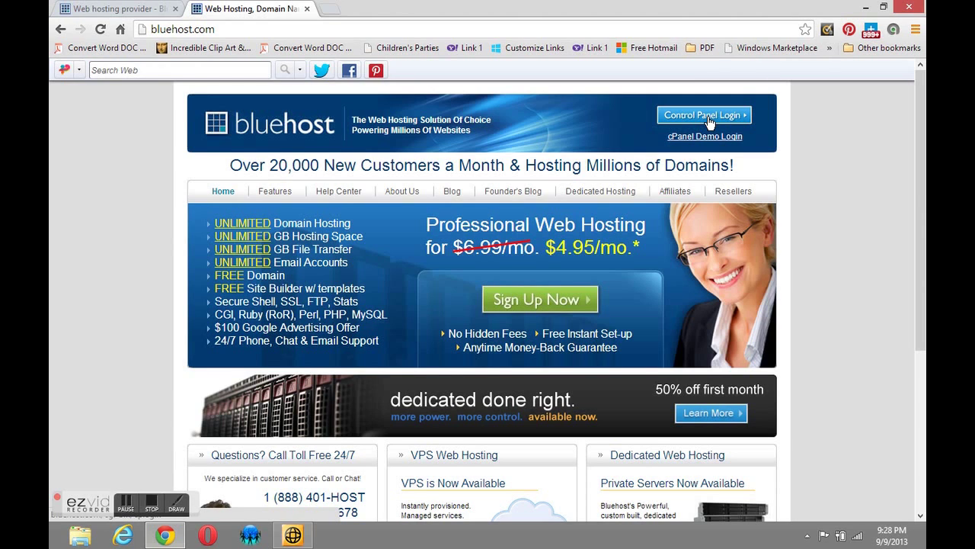
Log in to the Bluehost control panel for the prefilled domain by entering the account password.
{"action": "left_click", "coordinate": [709, 120]}
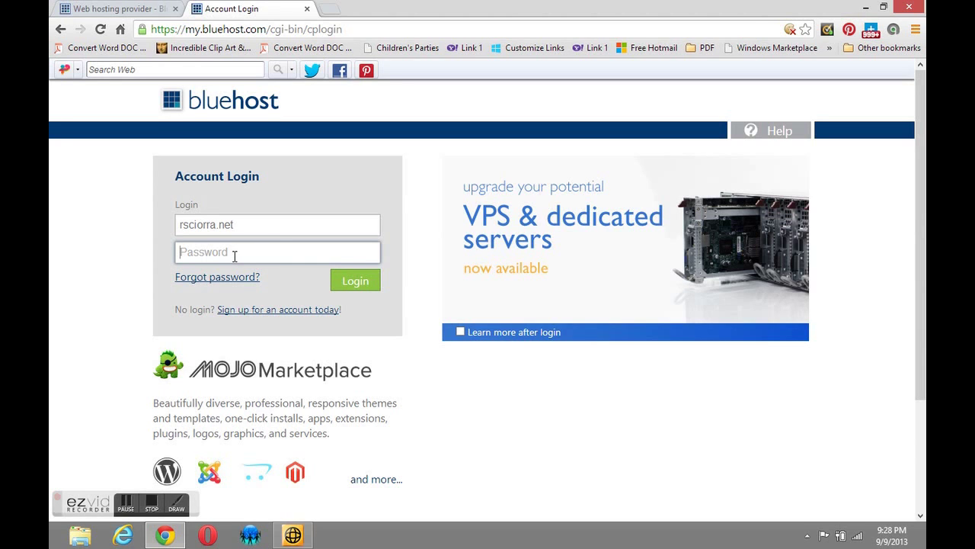
{"action": "type", "text": "••••••••••••"}
{"action": "left_click", "coordinate": [351, 288]}
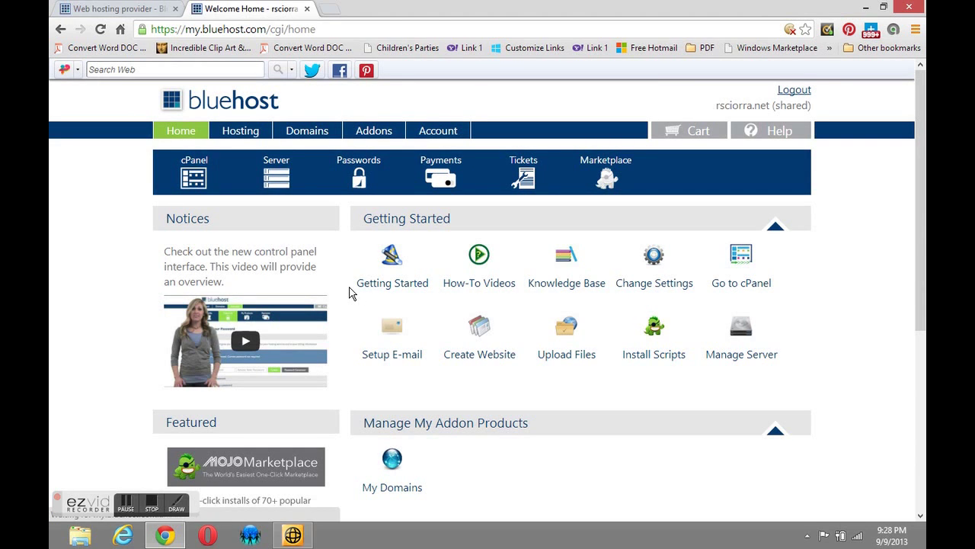
Open the hosting account's cPanel and look through its tool sections, from Mail down to Security.
{"action": "left_click_drag", "start_coordinate": [926, 312], "coordinate": [925, 274]}
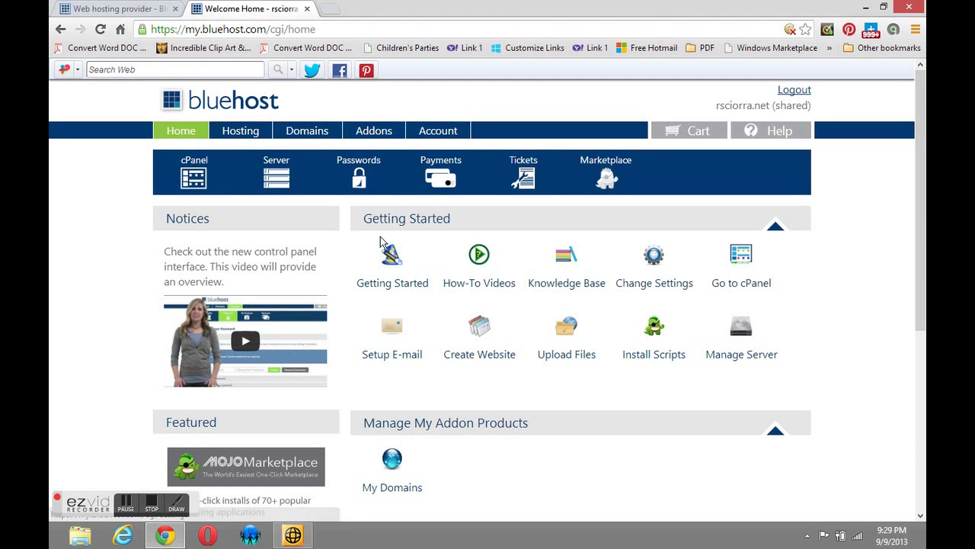
{"action": "left_click", "coordinate": [210, 186]}
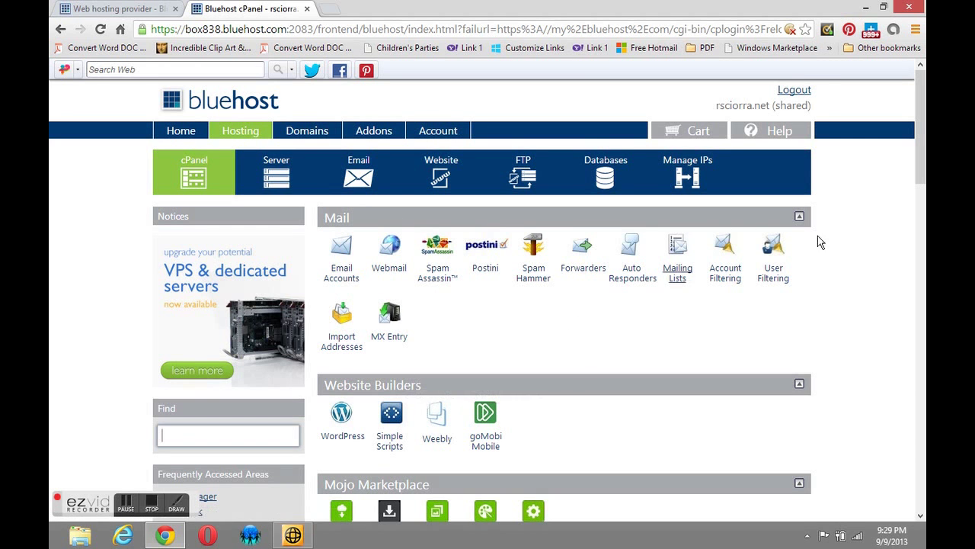
{"action": "left_click_drag", "start_coordinate": [922, 179], "coordinate": [924, 283]}
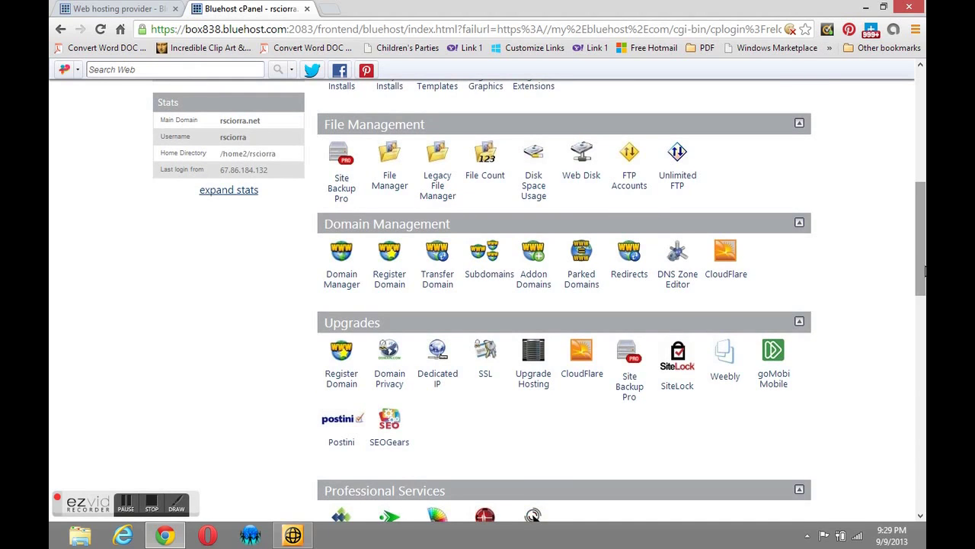
{"action": "scroll", "coordinate": [533, 221], "scroll_direction": "down", "scroll_amount": 4}
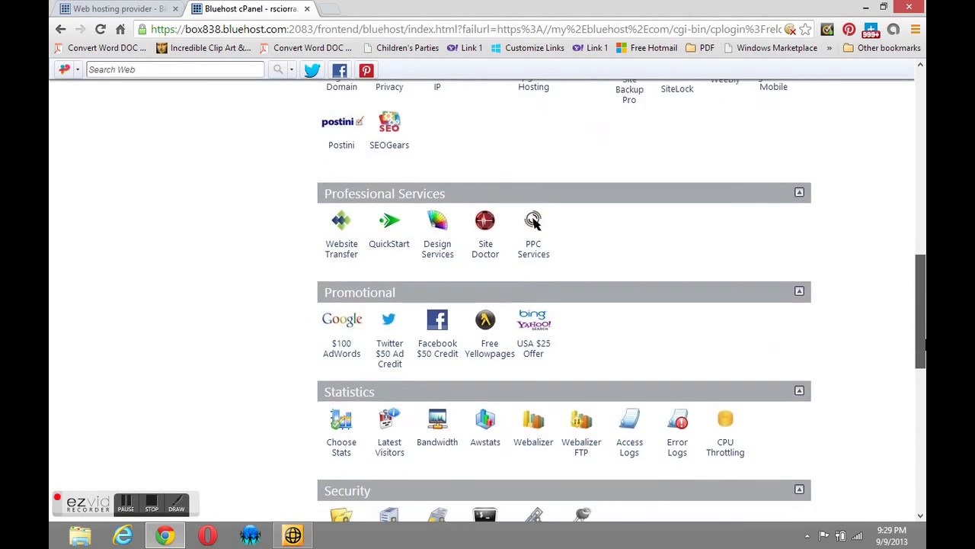
{"action": "scroll", "coordinate": [533, 221], "scroll_direction": "down", "scroll_amount": 1}
{"action": "left_click_drag", "start_coordinate": [926, 369], "coordinate": [922, 166]}
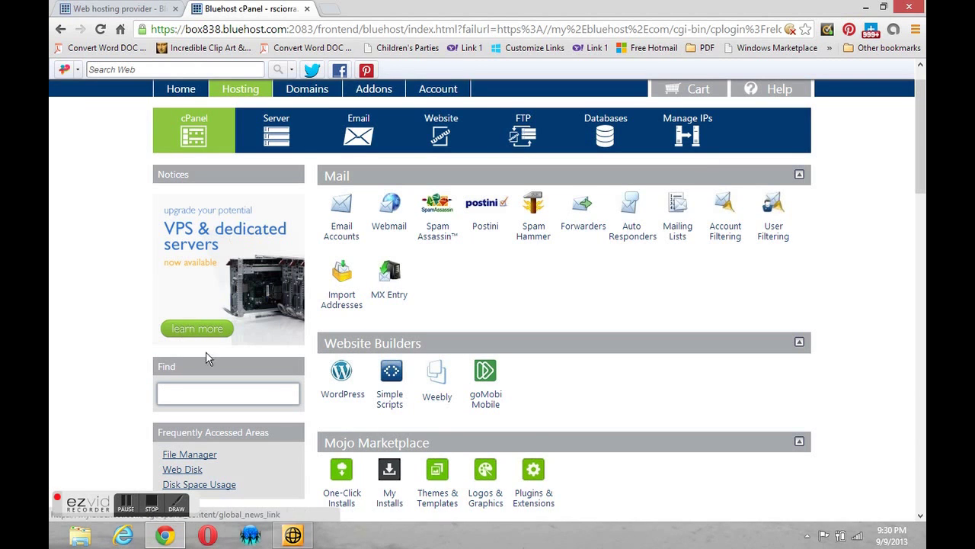
Choose WordPress from the Website Builders and start a brand new install of it.
{"action": "left_click", "coordinate": [340, 373]}
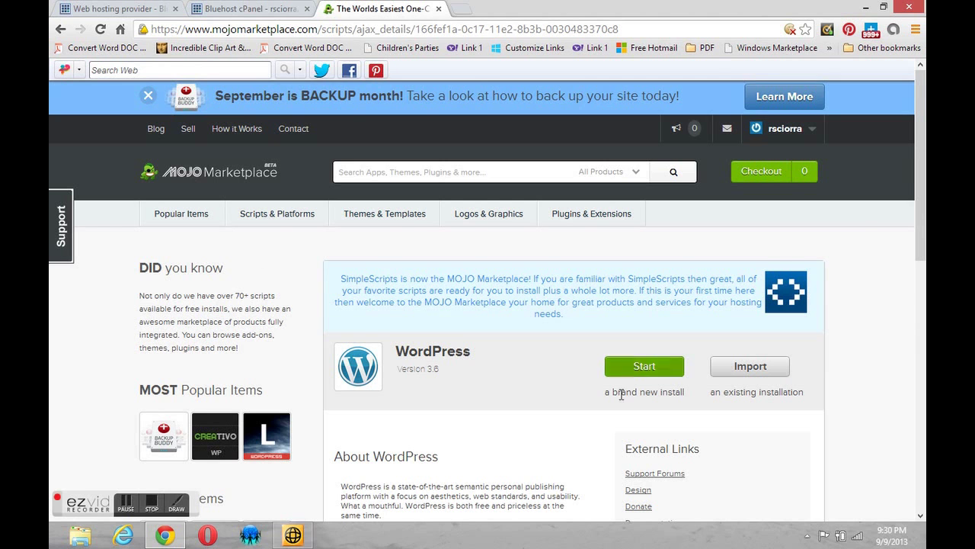
{"action": "left_click_drag", "start_coordinate": [922, 208], "coordinate": [925, 236]}
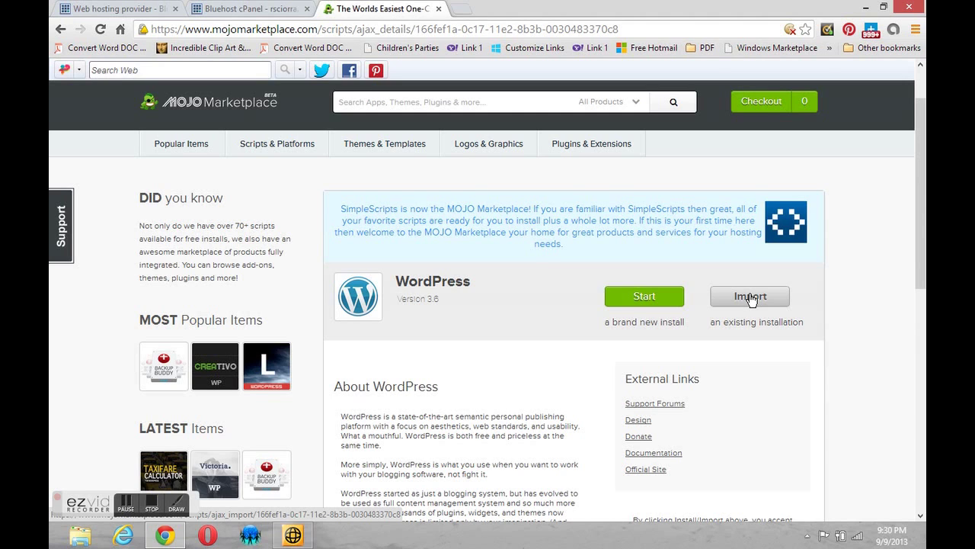
{"action": "left_click", "coordinate": [639, 302]}
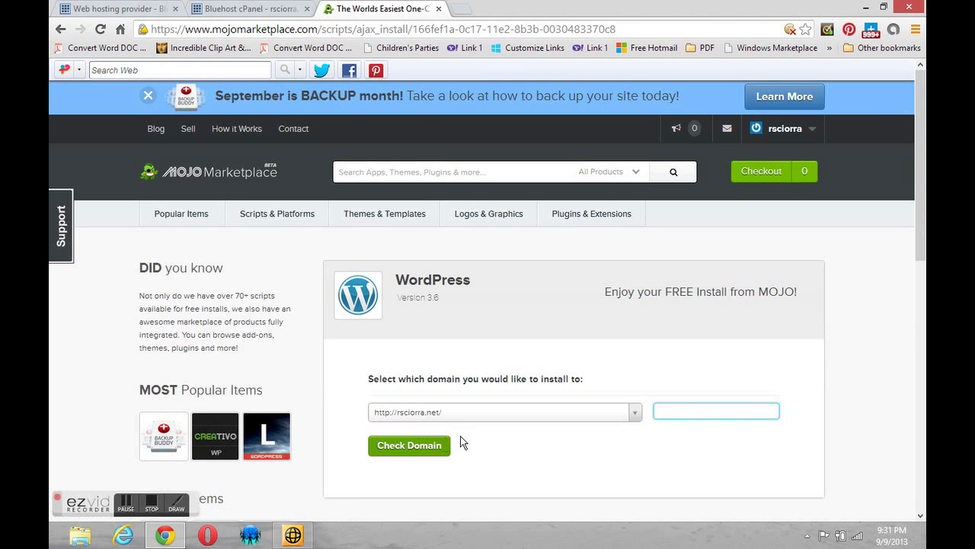
{"action": "left_click", "coordinate": [401, 448]}
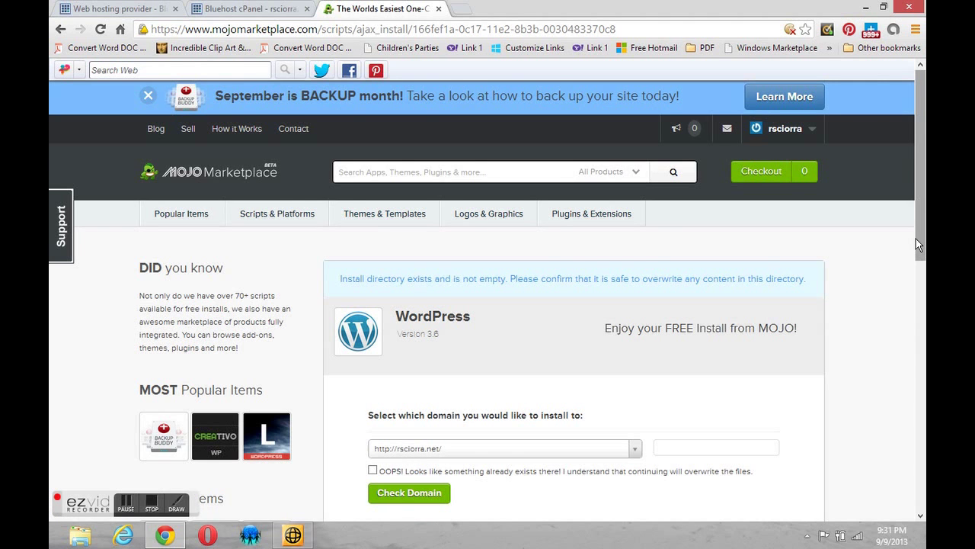
{"action": "left_click_drag", "start_coordinate": [916, 239], "coordinate": [917, 273]}
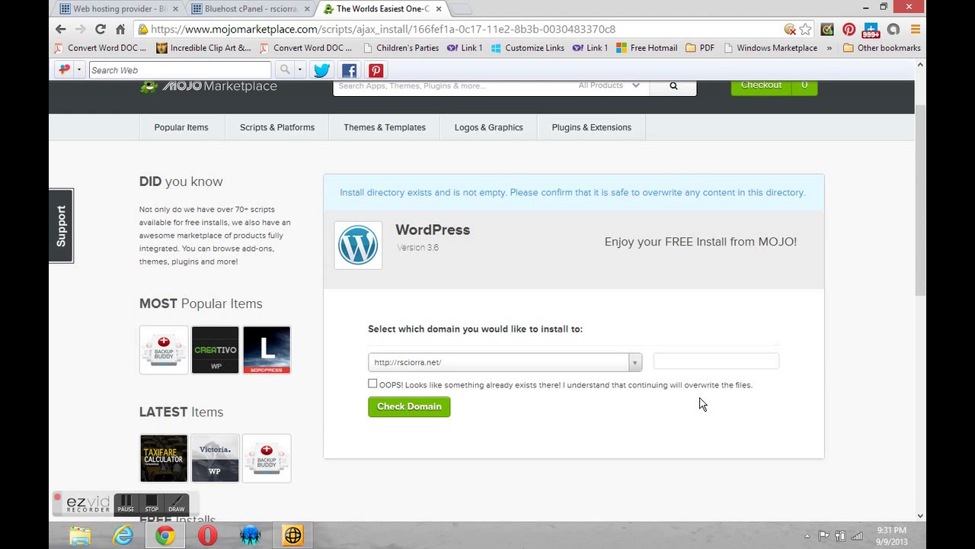
{"action": "left_click", "coordinate": [150, 9]}
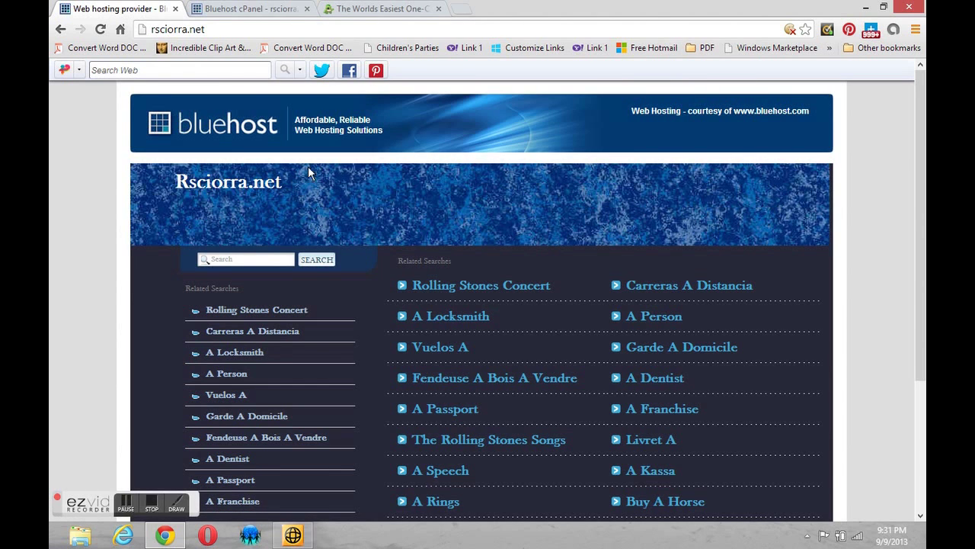
{"action": "left_click", "coordinate": [363, 10]}
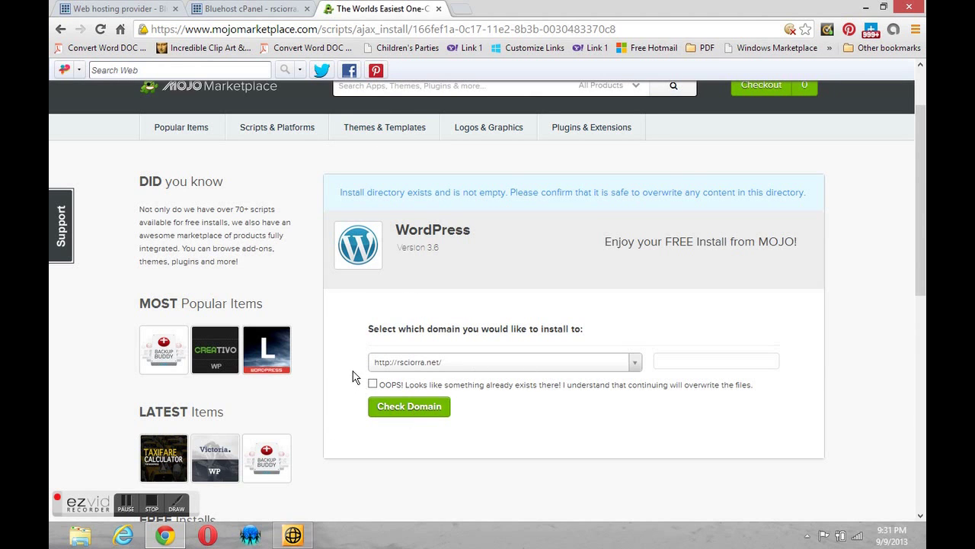
{"action": "left_click", "coordinate": [373, 383]}
{"action": "left_click", "coordinate": [375, 400]}
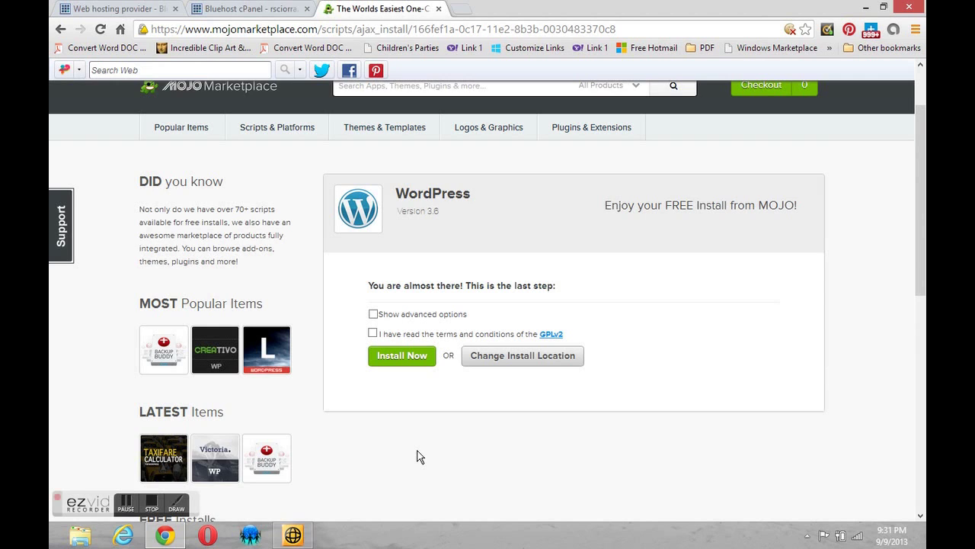
Review the advanced install options, hide them again, accept the GPLv2 terms and start the WordPress installation.
{"action": "left_click", "coordinate": [373, 314]}
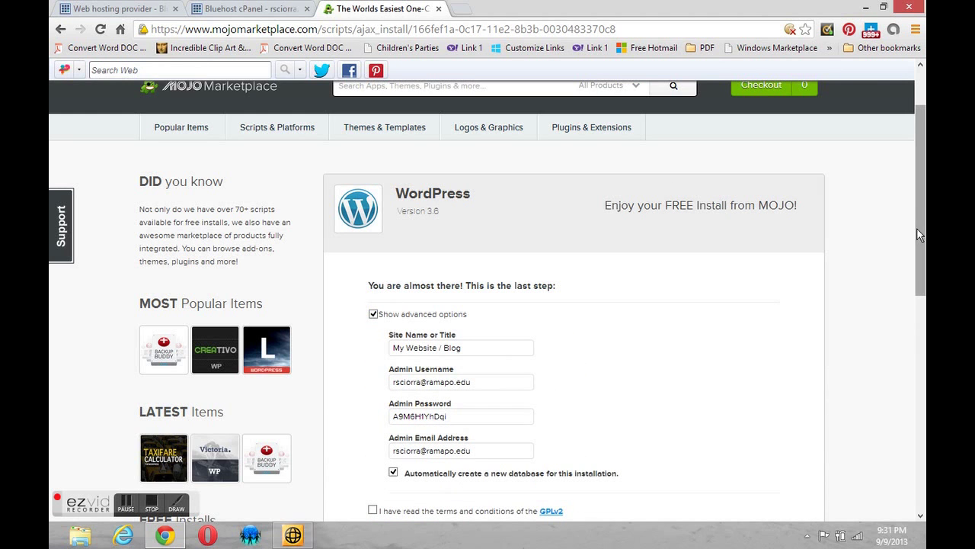
{"action": "left_click_drag", "start_coordinate": [918, 228], "coordinate": [920, 268]}
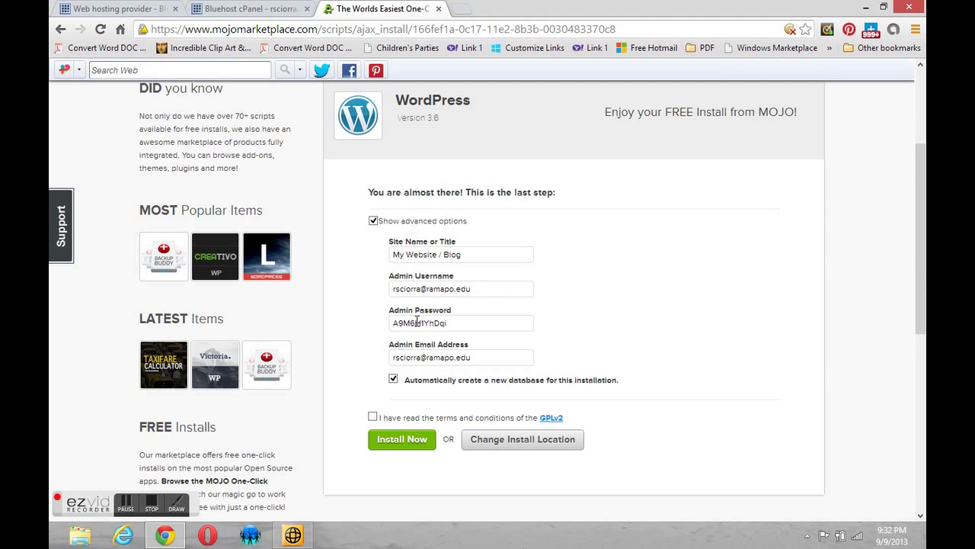
{"action": "left_click", "coordinate": [373, 221]}
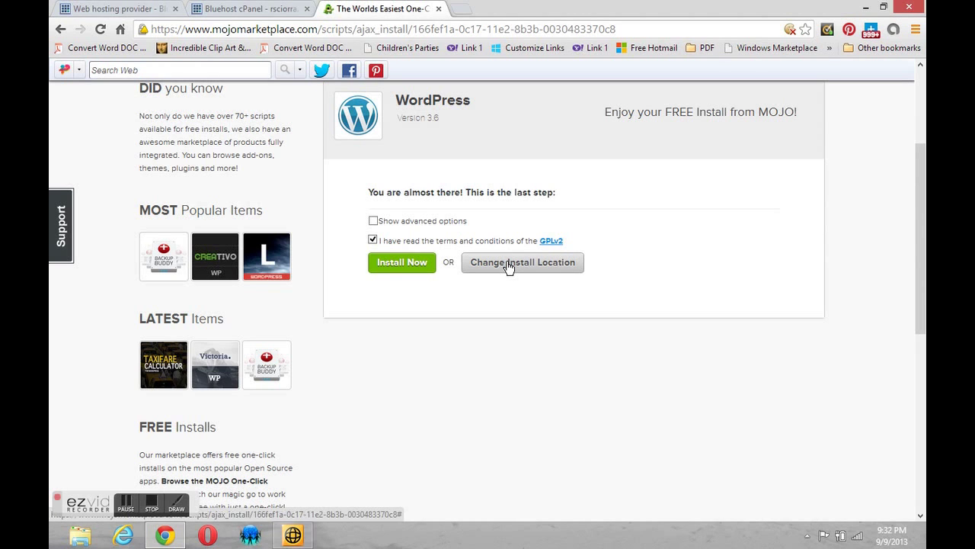
{"action": "left_click", "coordinate": [400, 267]}
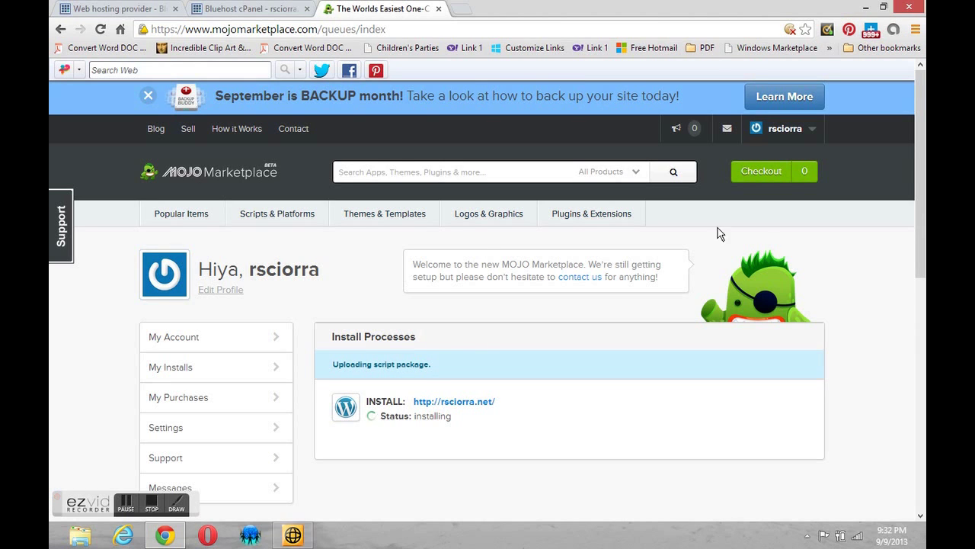
Review the WordPress install status and access details, and reload rsciorra.net in its existing tab to view the new site.
{"action": "left_click_drag", "start_coordinate": [921, 177], "coordinate": [924, 218]}
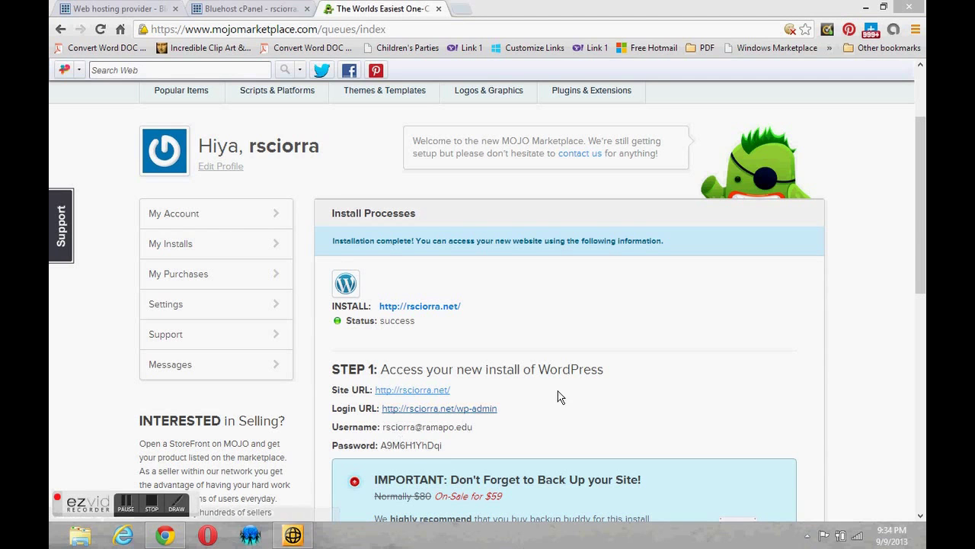
{"action": "left_click_drag", "start_coordinate": [922, 254], "coordinate": [924, 204]}
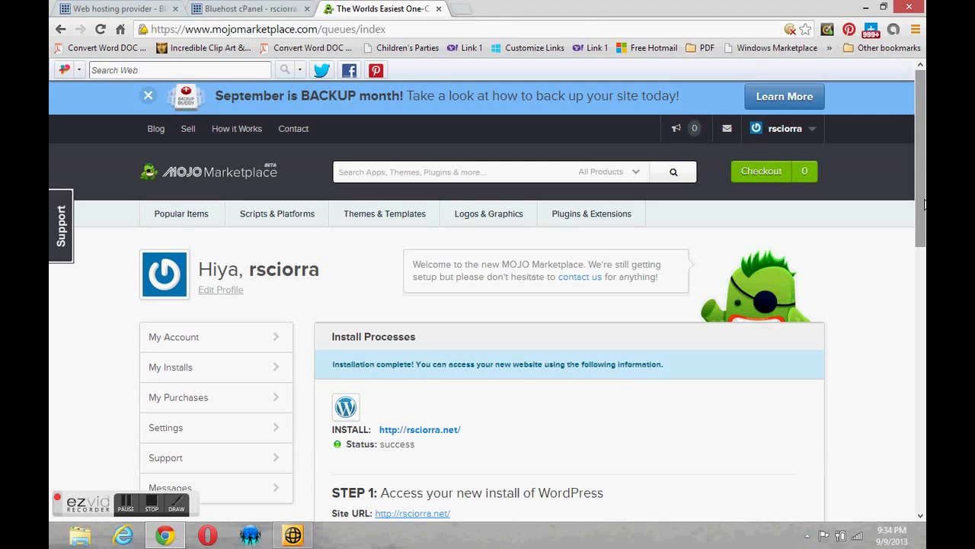
{"action": "left_click", "coordinate": [119, 8]}
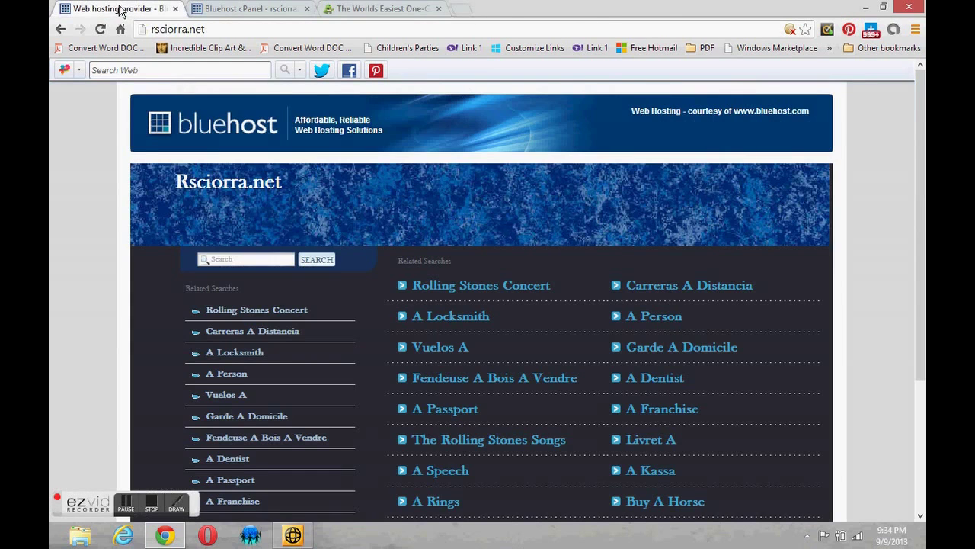
{"action": "left_click", "coordinate": [252, 32]}
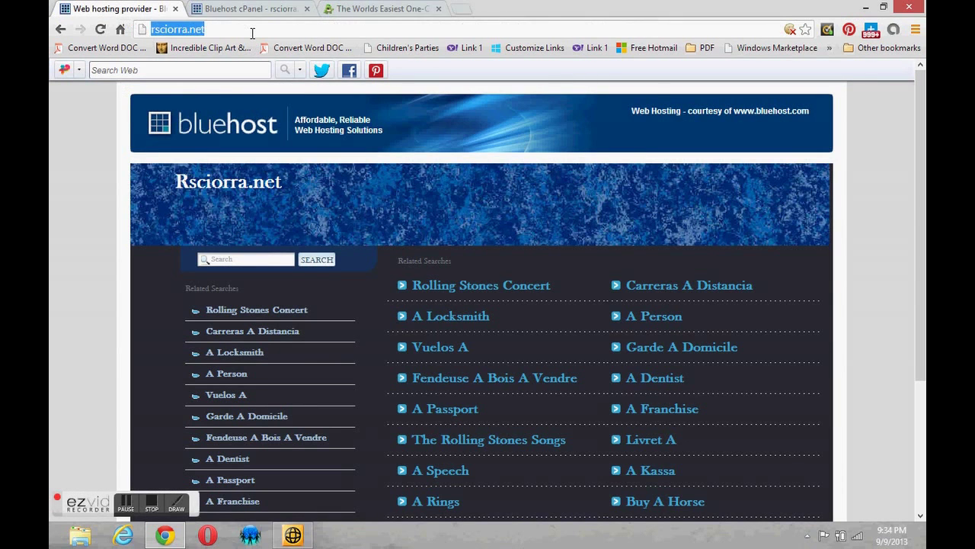
{"action": "key", "text": "Return"}
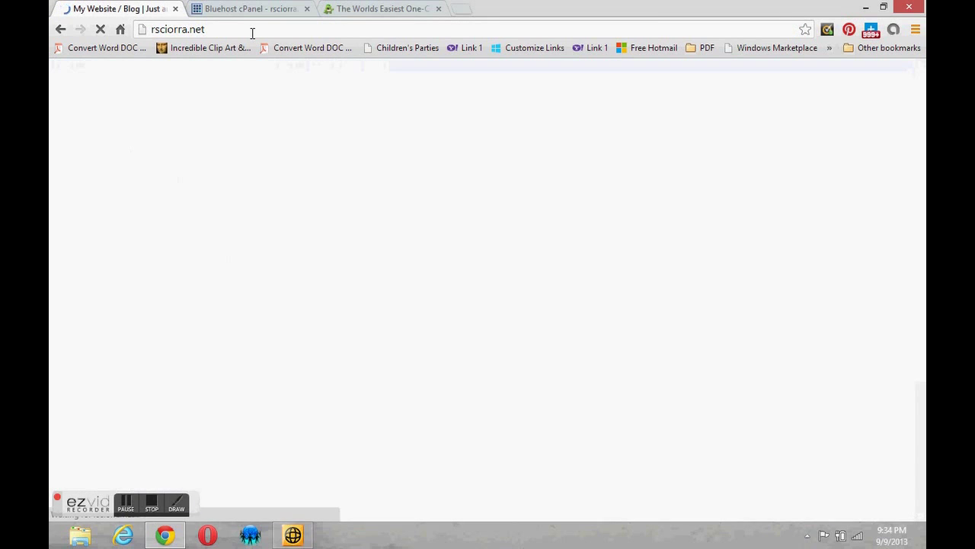